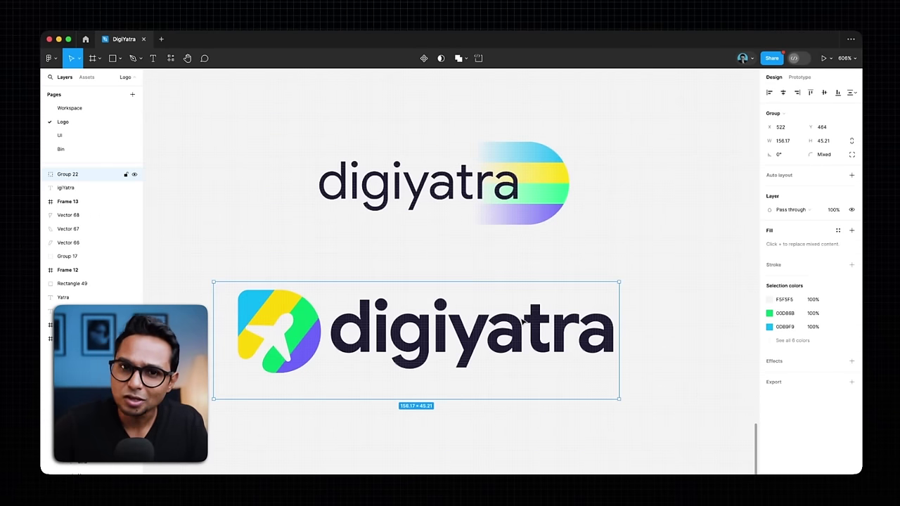
{"action": "left_click", "coordinate": [552, 260]}
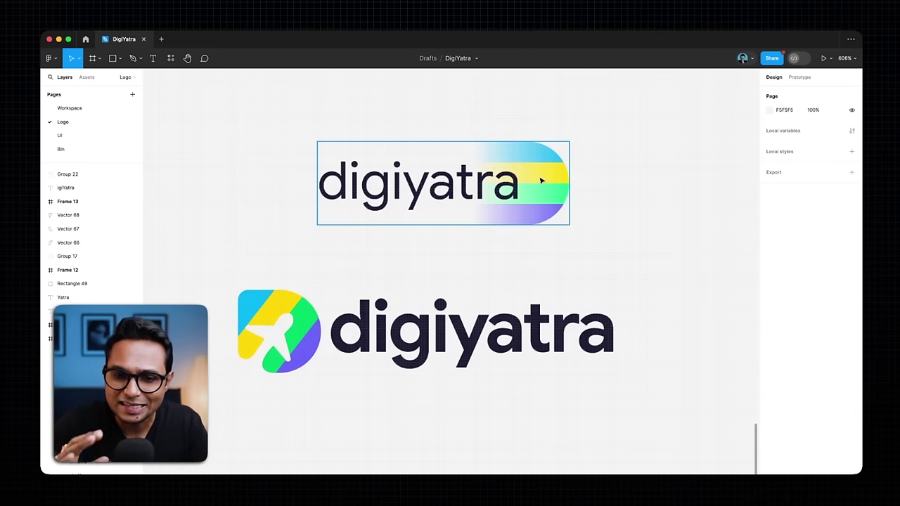
{"action": "scroll", "coordinate": [422, 316], "scroll_direction": "down", "scroll_amount": 1}
{"action": "scroll", "coordinate": [345, 295], "scroll_direction": "up", "scroll_amount": 5}
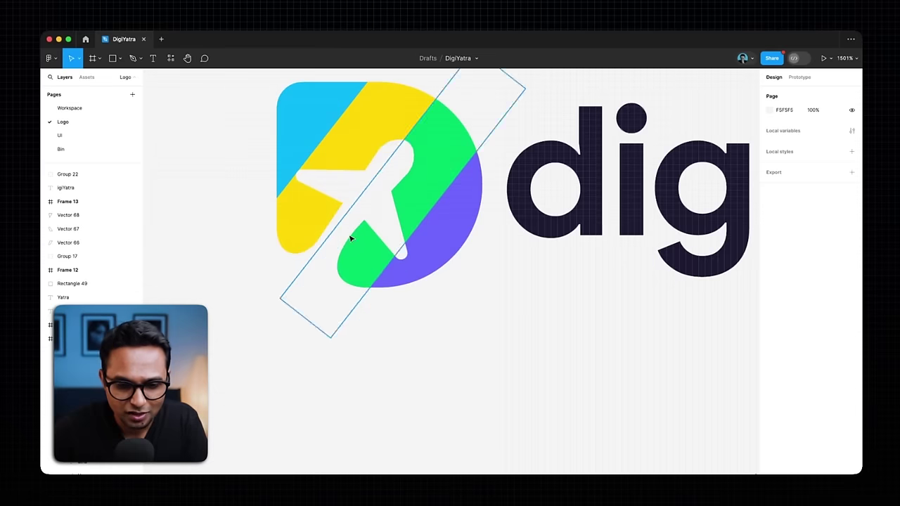
{"action": "scroll", "coordinate": [411, 395], "scroll_direction": "up", "scroll_amount": 2}
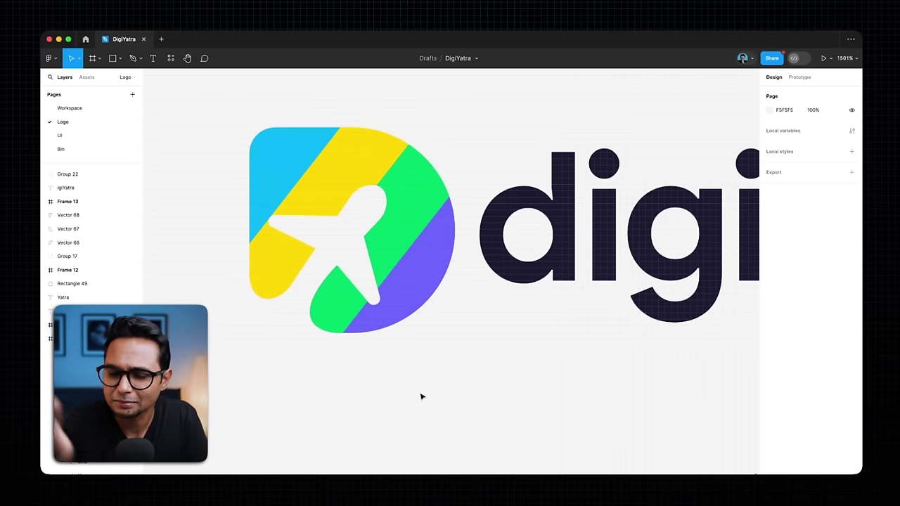
{"action": "scroll", "coordinate": [321, 348], "scroll_direction": "down", "scroll_amount": 5}
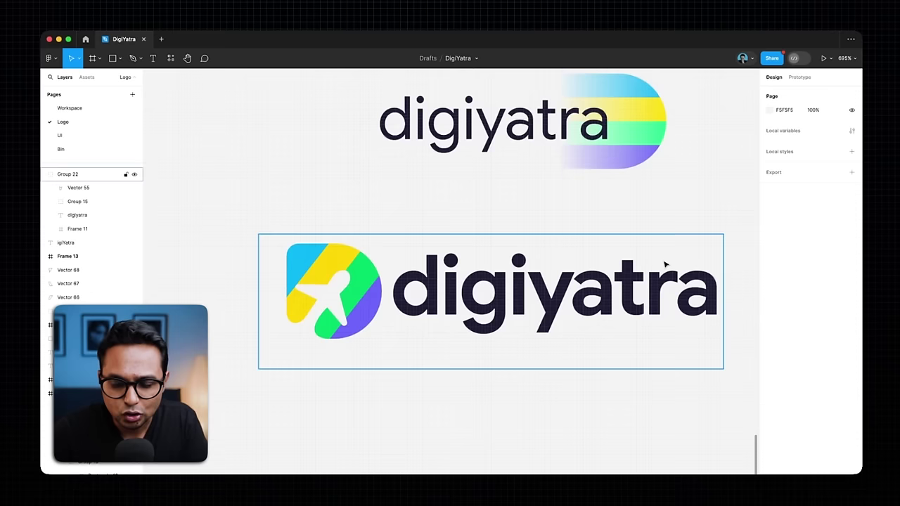
{"action": "scroll", "coordinate": [633, 267], "scroll_direction": "right", "scroll_amount": 2}
{"action": "left_click", "coordinate": [577, 296]}
{"action": "scroll", "coordinate": [496, 302], "scroll_direction": "down", "scroll_amount": 2}
{"action": "scroll", "coordinate": [496, 303], "scroll_direction": "left", "scroll_amount": 10}
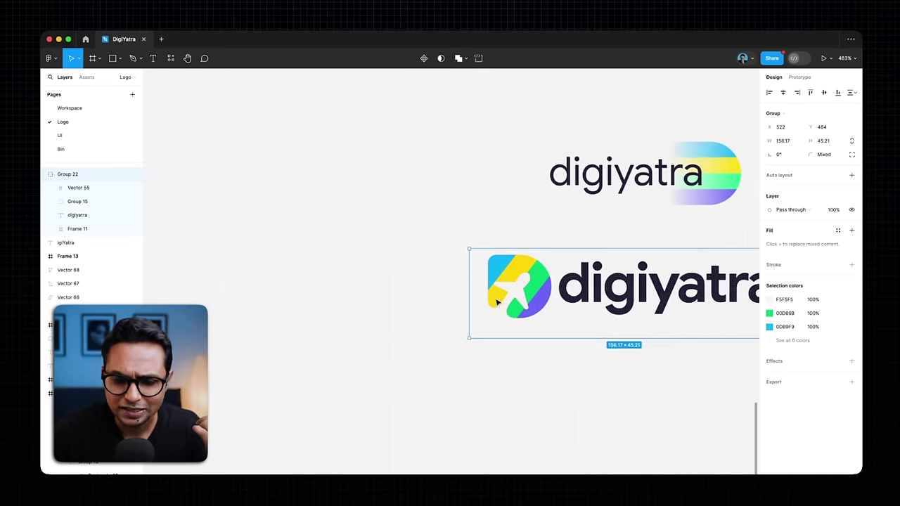
{"action": "scroll", "coordinate": [483, 304], "scroll_direction": "up", "scroll_amount": 2}
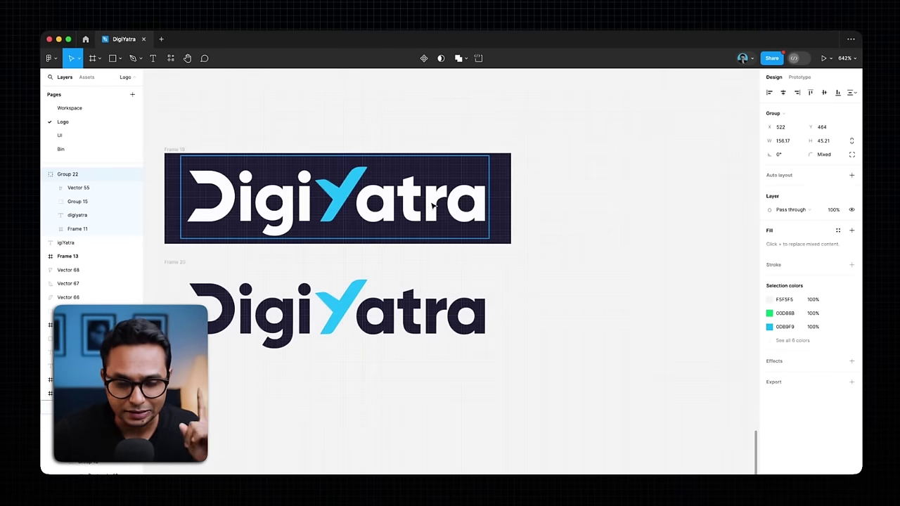
{"action": "scroll", "coordinate": [453, 284], "scroll_direction": "down", "scroll_amount": 2}
{"action": "scroll", "coordinate": [453, 284], "scroll_direction": "up", "scroll_amount": 1}
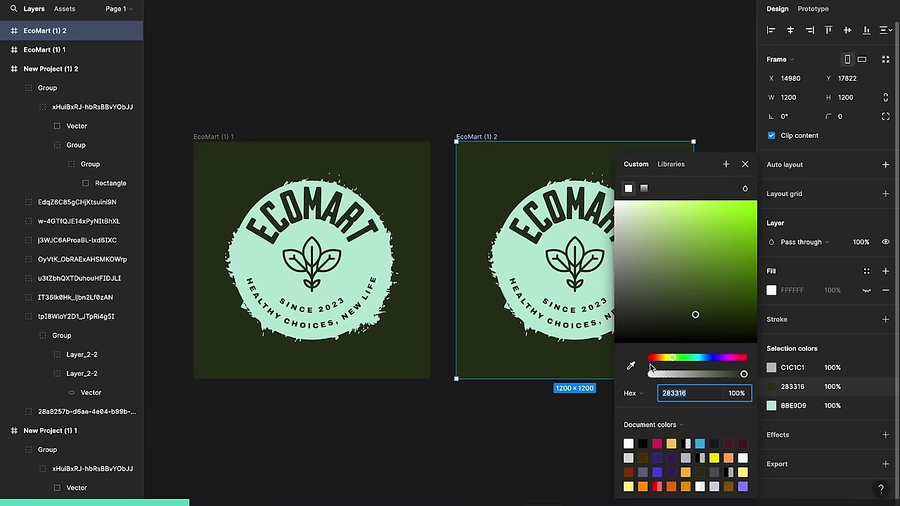
Step: Change the EcoMart frame fill to olive 3E4B2A, then swap the t-shirt mockup for a tote bag
{"action": "left_click_drag", "start_coordinate": [694, 313], "coordinate": [677, 304]}
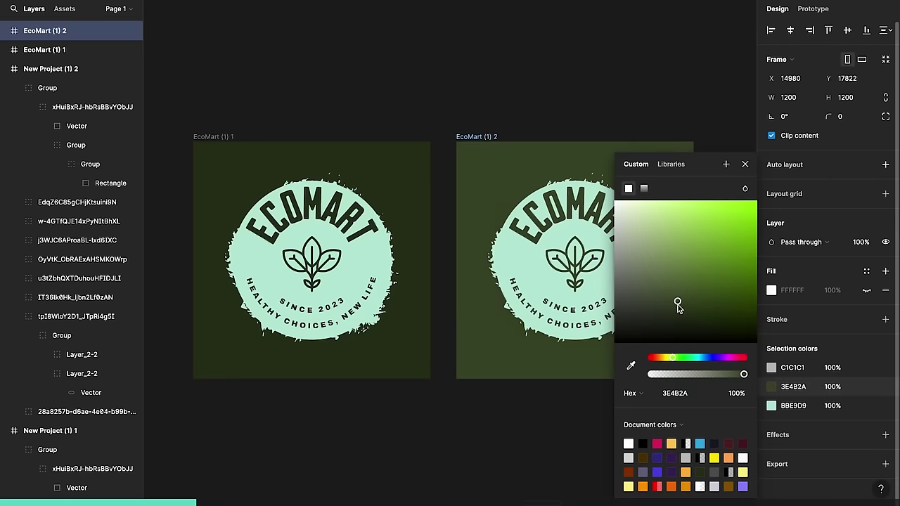
{"action": "left_click_drag", "start_coordinate": [673, 363], "coordinate": [657, 359]}
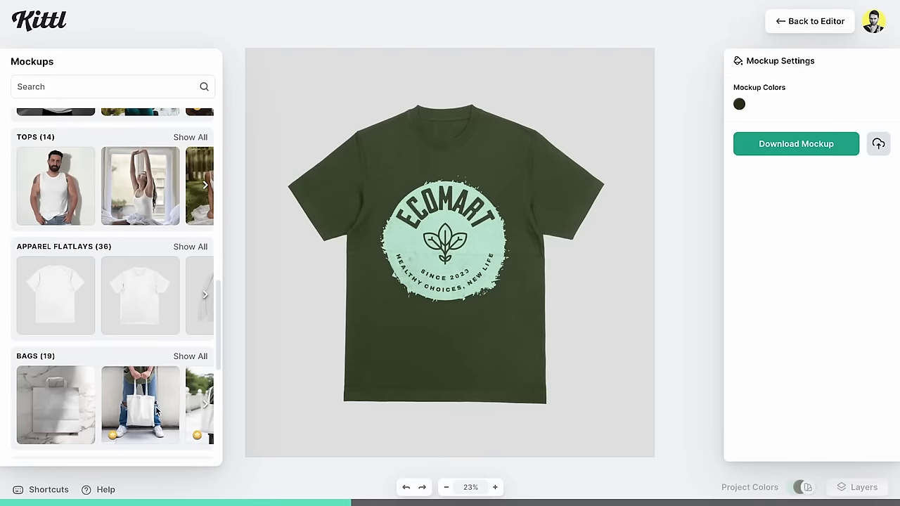
{"action": "left_click", "coordinate": [165, 394]}
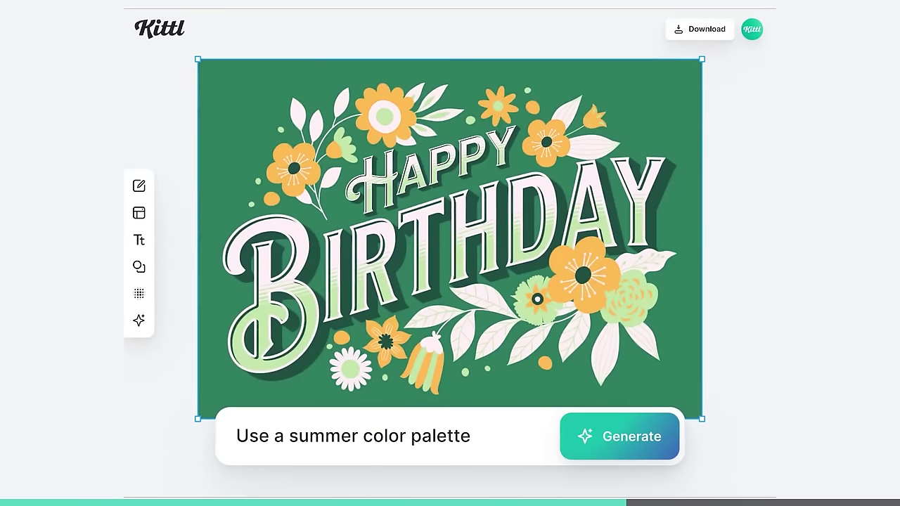
Step: Regenerate the Happy Birthday card in a green-and-orange summer palette
{"action": "left_click", "coordinate": [620, 459]}
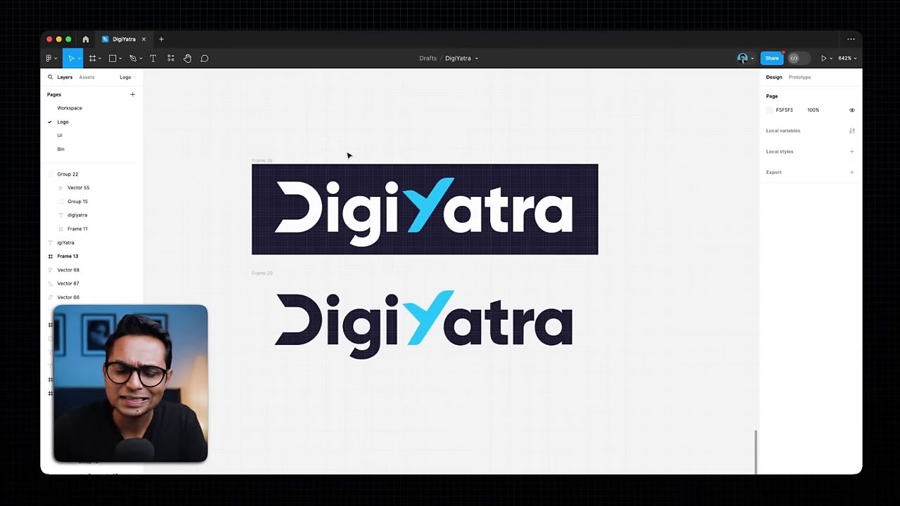
Step: Switch to the Workspace page and inspect the three airline logos and the DigiYatra logo frame
{"action": "left_click", "coordinate": [71, 107]}
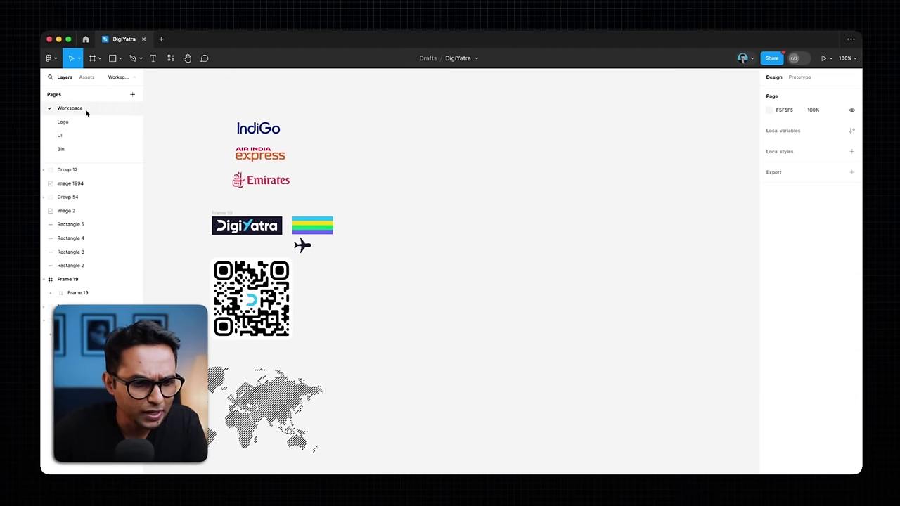
{"action": "scroll", "coordinate": [436, 166], "scroll_direction": "left", "scroll_amount": 3}
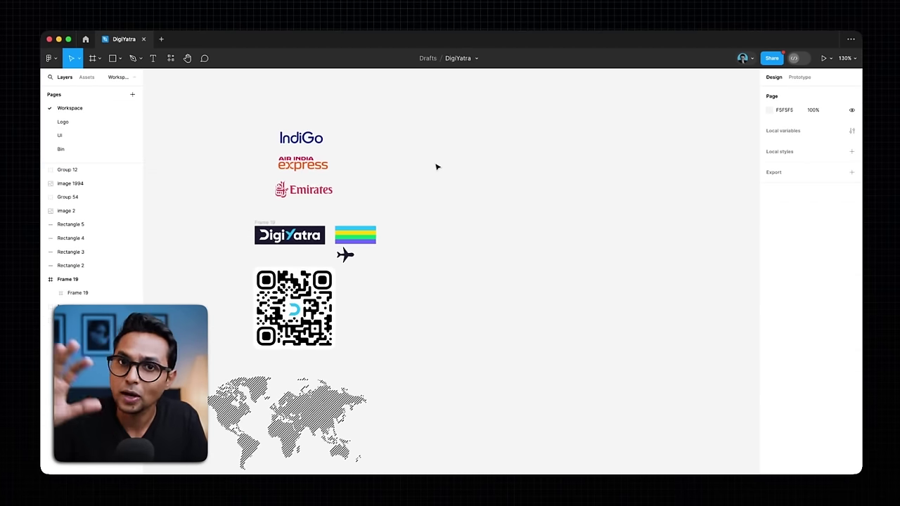
{"action": "scroll", "coordinate": [454, 176], "scroll_direction": "left", "scroll_amount": 3}
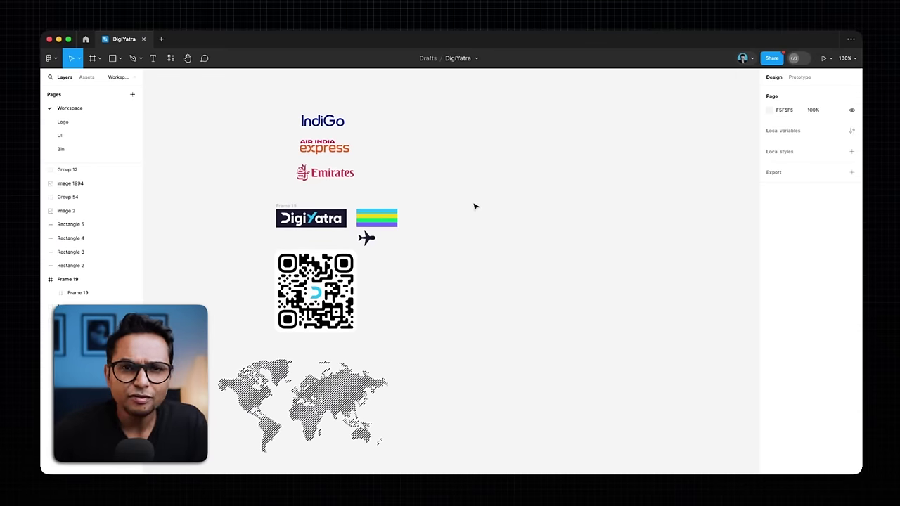
{"action": "scroll", "coordinate": [386, 106], "scroll_direction": "up", "scroll_amount": 3}
{"action": "left_click_drag", "start_coordinate": [386, 107], "coordinate": [201, 251]}
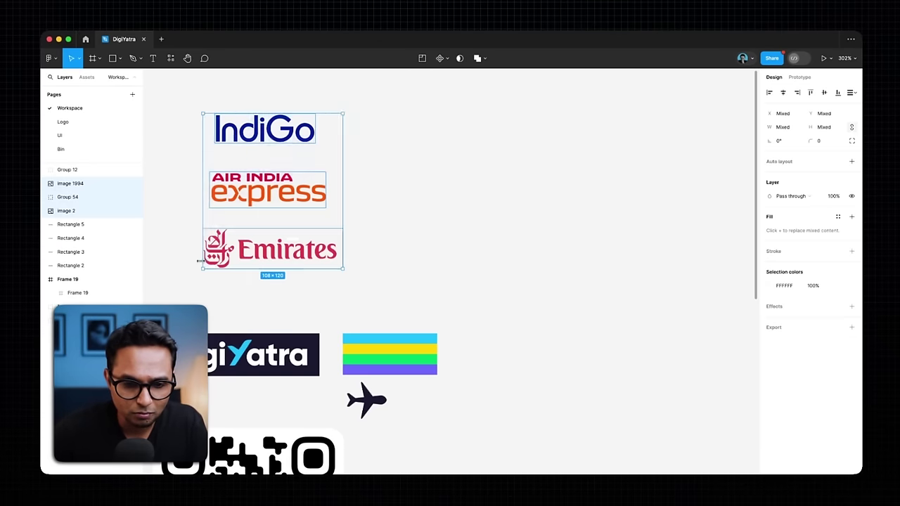
{"action": "scroll", "coordinate": [203, 263], "scroll_direction": "up", "scroll_amount": 5}
{"action": "scroll", "coordinate": [201, 263], "scroll_direction": "down", "scroll_amount": 3}
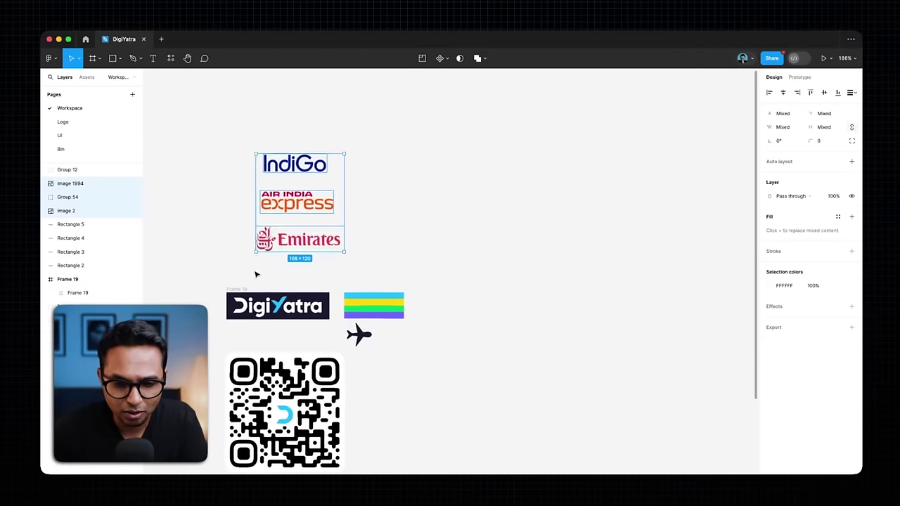
{"action": "scroll", "coordinate": [255, 271], "scroll_direction": "up", "scroll_amount": 4}
{"action": "left_click", "coordinate": [261, 236]}
Step: Inspect the four colour stripes and the plane icon, including a shape inside it
{"action": "scroll", "coordinate": [261, 235], "scroll_direction": "down", "scroll_amount": 2}
{"action": "left_click_drag", "start_coordinate": [556, 175], "coordinate": [473, 251]}
{"action": "scroll", "coordinate": [492, 254], "scroll_direction": "down", "scroll_amount": 1}
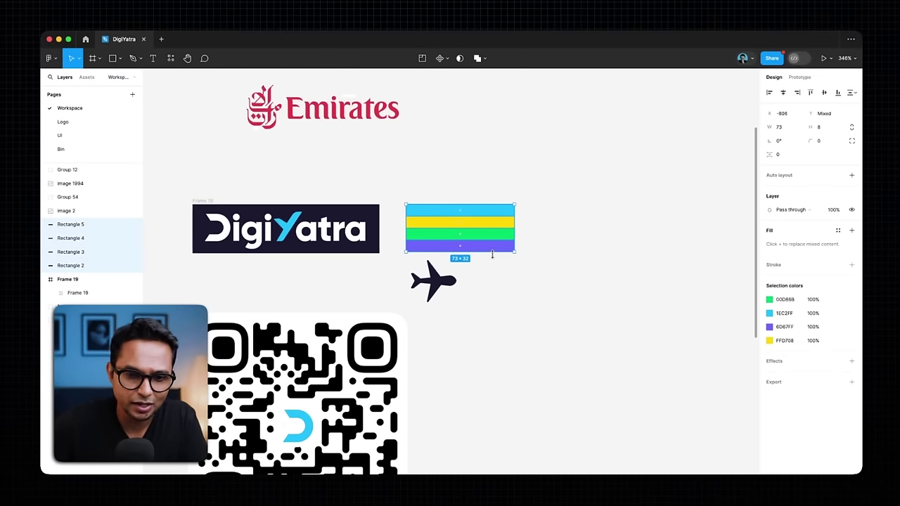
{"action": "scroll", "coordinate": [496, 293], "scroll_direction": "up", "scroll_amount": 3}
{"action": "left_click", "coordinate": [470, 260]}
{"action": "scroll", "coordinate": [468, 260], "scroll_direction": "up", "scroll_amount": 8}
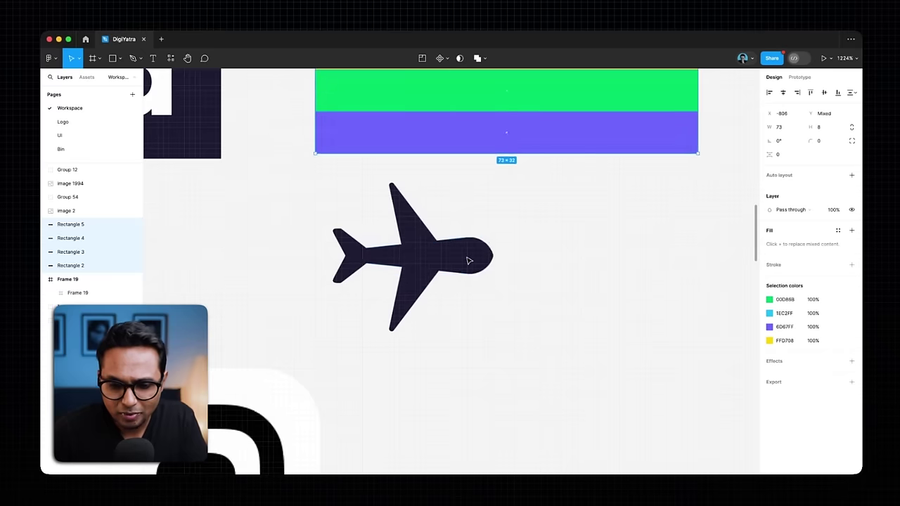
{"action": "double_click", "coordinate": [468, 261]}
{"action": "scroll", "coordinate": [370, 199], "scroll_direction": "left", "scroll_amount": 2}
{"action": "scroll", "coordinate": [370, 199], "scroll_direction": "down", "scroll_amount": 2}
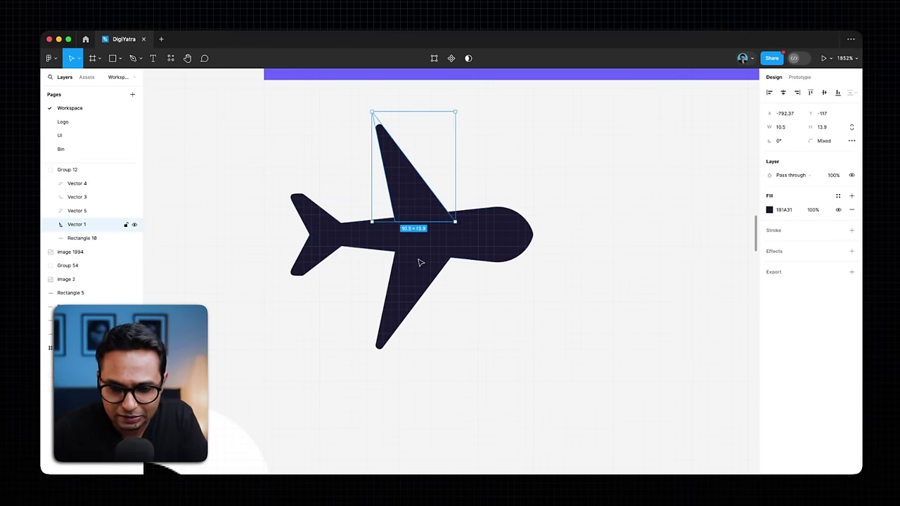
{"action": "scroll", "coordinate": [412, 290], "scroll_direction": "down", "scroll_amount": 10}
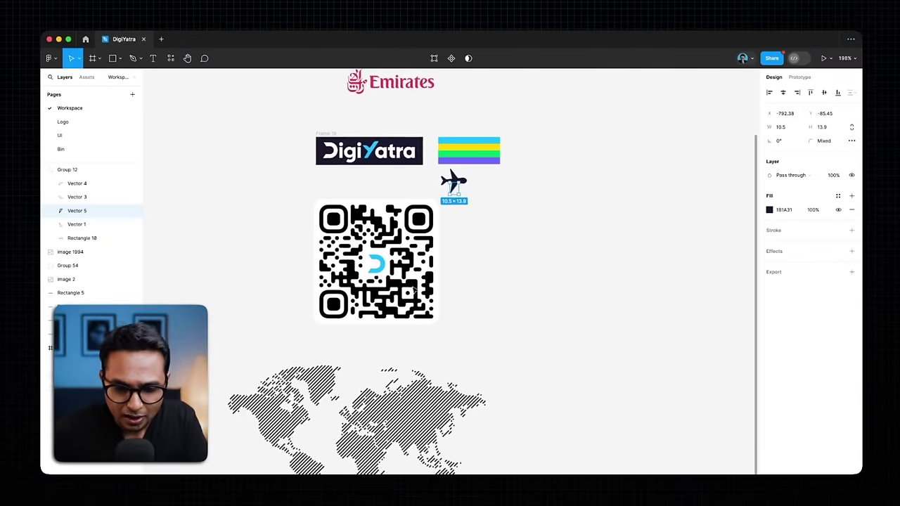
{"action": "scroll", "coordinate": [445, 317], "scroll_direction": "up", "scroll_amount": 4}
{"action": "key", "text": "Escape"}
Step: Inspect the striped world map group and its vectors, then clear the selection
{"action": "left_click", "coordinate": [445, 317]}
{"action": "scroll", "coordinate": [443, 313], "scroll_direction": "up", "scroll_amount": 2}
{"action": "key", "text": "Escape"}
{"action": "scroll", "coordinate": [495, 285], "scroll_direction": "up", "scroll_amount": 1}
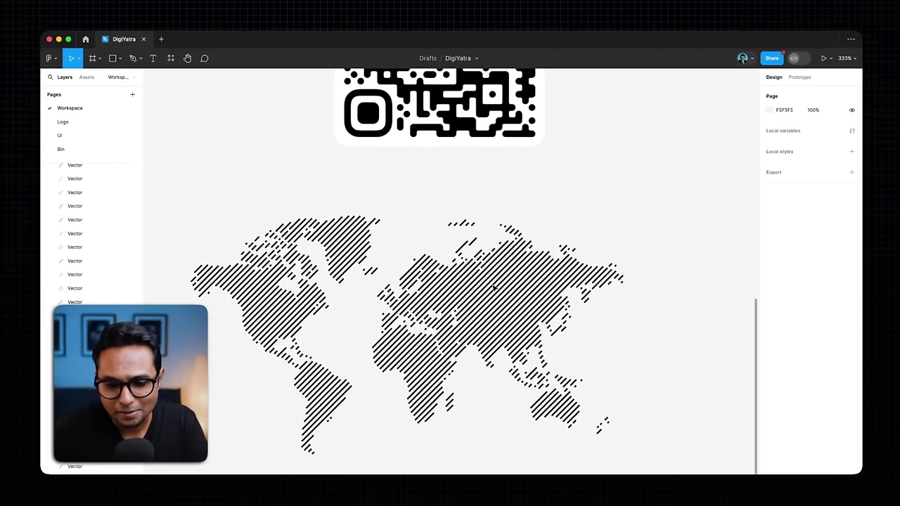
{"action": "key", "text": "Escape"}
{"action": "scroll", "coordinate": [470, 286], "scroll_direction": "down", "scroll_amount": 3}
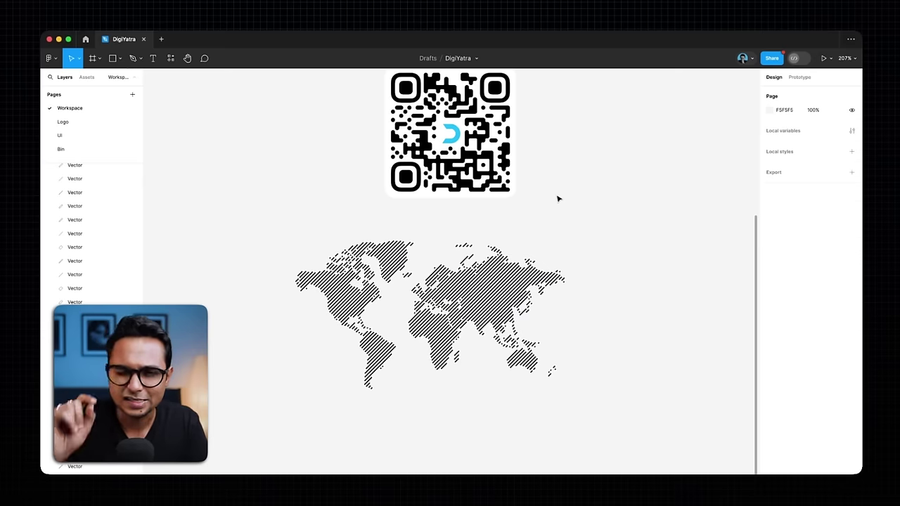
{"action": "scroll", "coordinate": [358, 256], "scroll_direction": "up", "scroll_amount": 5}
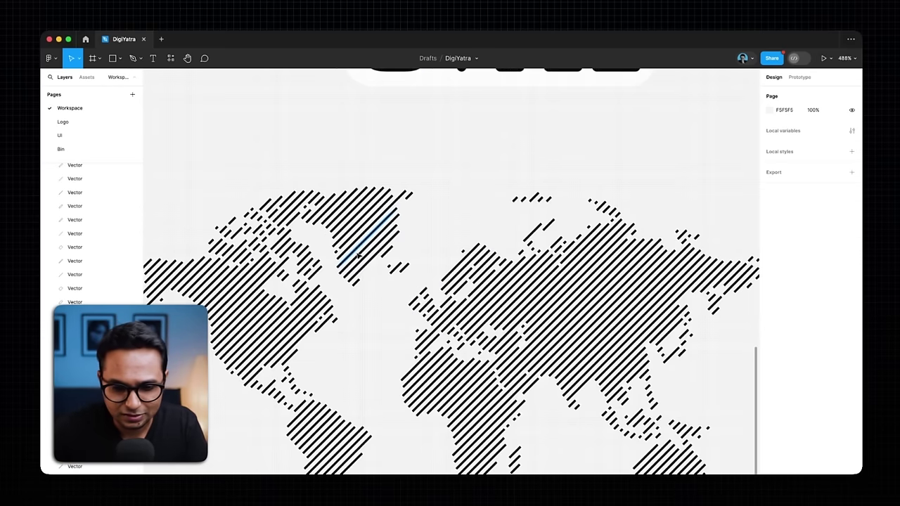
{"action": "key", "text": "Escape"}
{"action": "scroll", "coordinate": [351, 295], "scroll_direction": "down", "scroll_amount": 3}
{"action": "scroll", "coordinate": [345, 323], "scroll_direction": "down", "scroll_amount": 1}
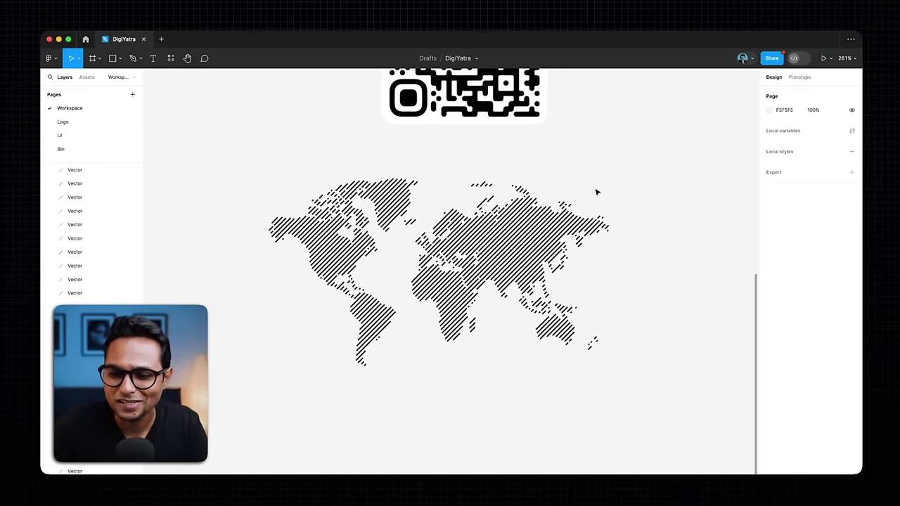
{"action": "scroll", "coordinate": [494, 229], "scroll_direction": "right", "scroll_amount": 2}
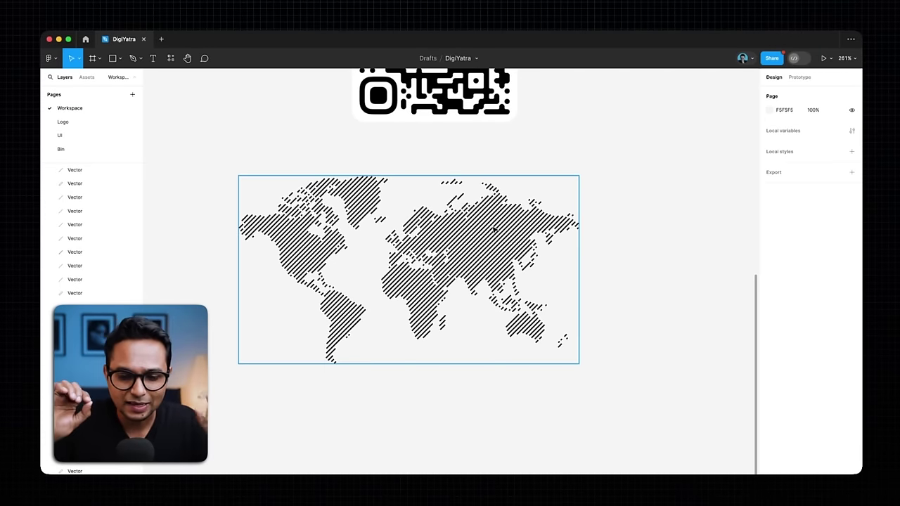
{"action": "scroll", "coordinate": [545, 167], "scroll_direction": "down", "scroll_amount": 5}
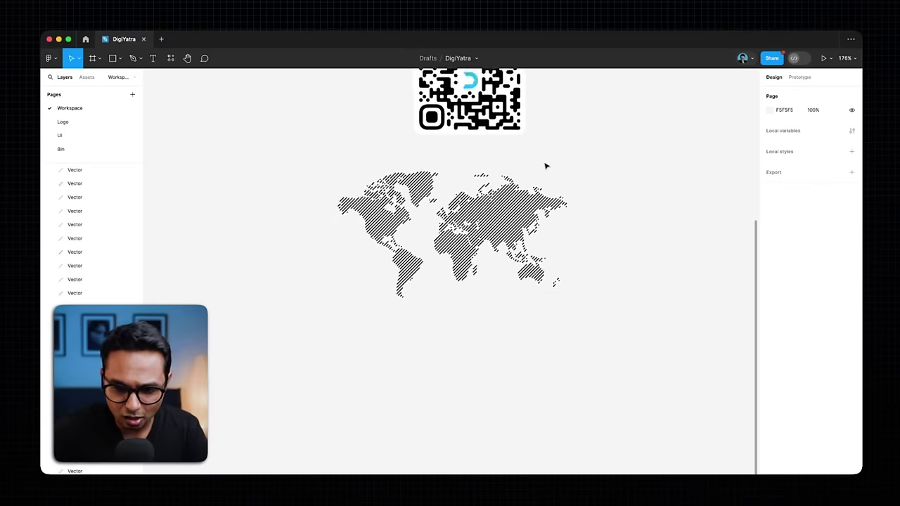
{"action": "scroll", "coordinate": [546, 166], "scroll_direction": "up", "scroll_amount": 1}
{"action": "scroll", "coordinate": [545, 166], "scroll_direction": "right", "scroll_amount": 2}
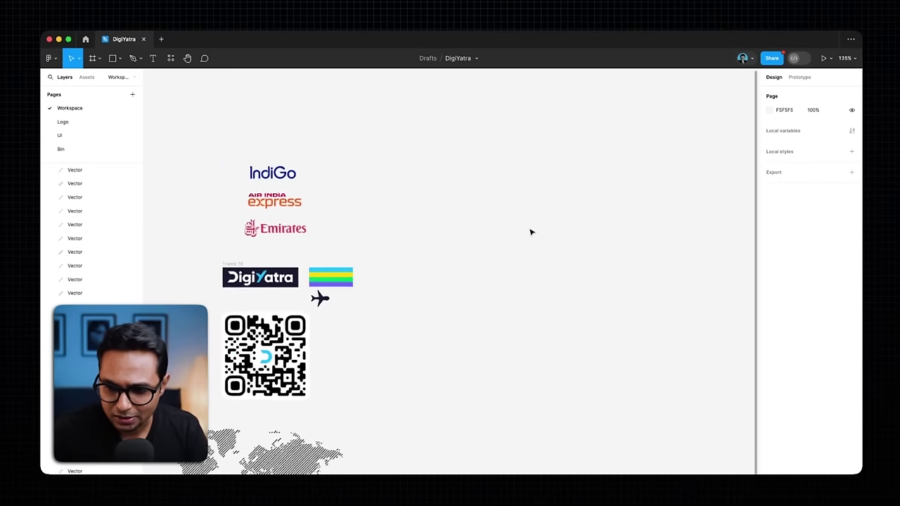
{"action": "scroll", "coordinate": [530, 231], "scroll_direction": "up", "scroll_amount": 3}
{"action": "scroll", "coordinate": [602, 185], "scroll_direction": "down", "scroll_amount": 3}
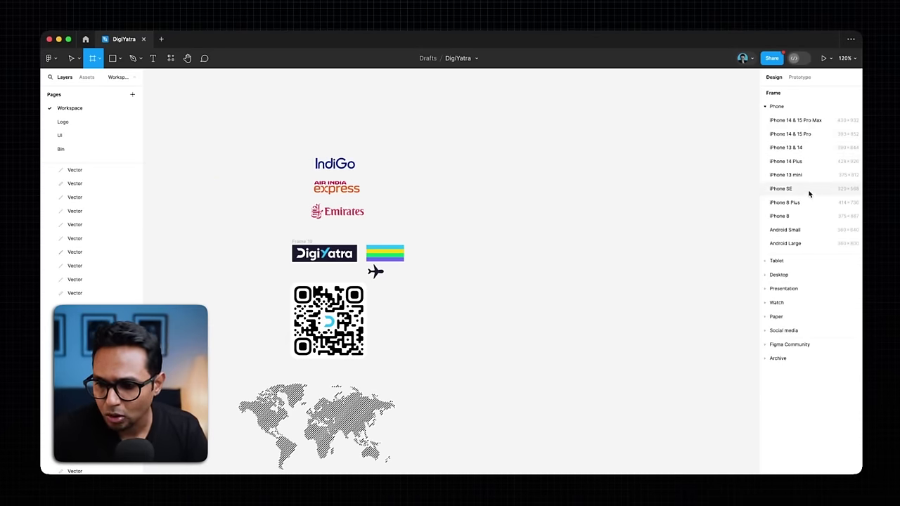
Step: Create a 360×800 Android Large frame and fill it with the dark navy logo colour
{"action": "left_click", "coordinate": [787, 243]}
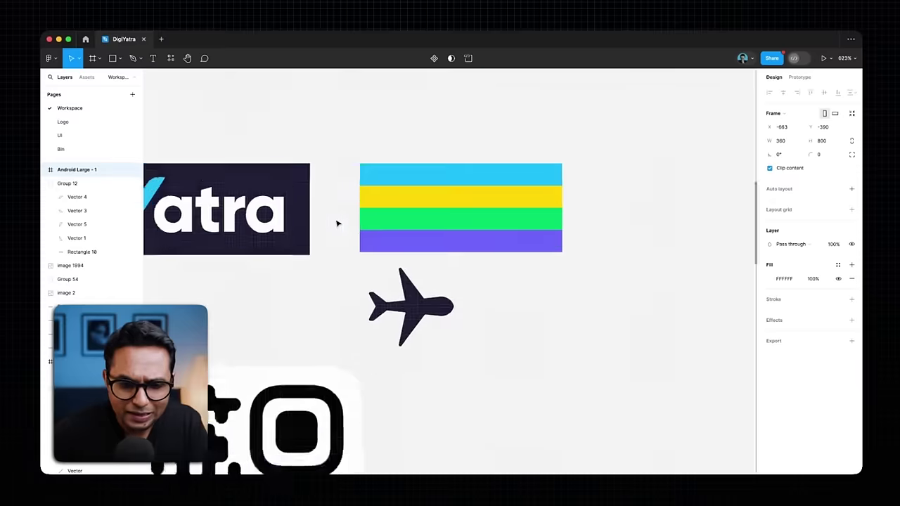
{"action": "scroll", "coordinate": [378, 181], "scroll_direction": "up", "scroll_amount": 3}
{"action": "key", "text": "i"}
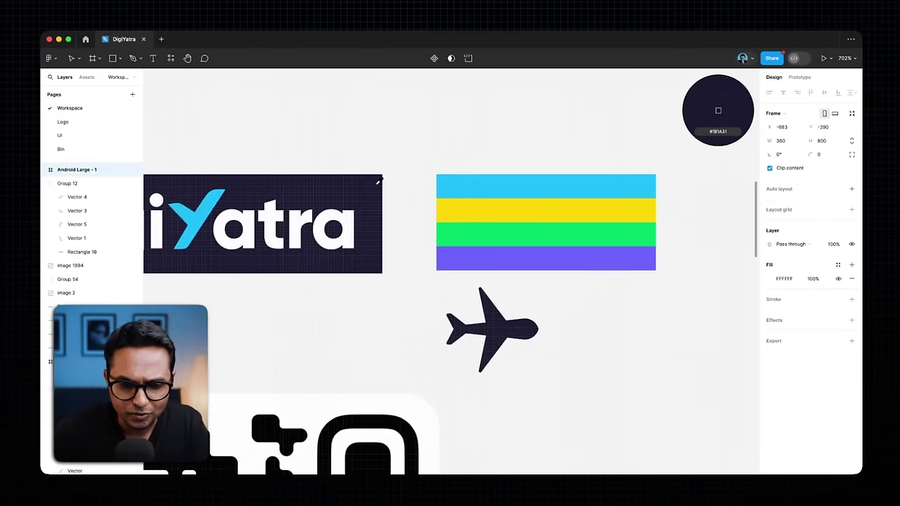
{"action": "scroll", "coordinate": [365, 192], "scroll_direction": "down", "scroll_amount": 10}
{"action": "scroll", "coordinate": [365, 192], "scroll_direction": "up", "scroll_amount": 4}
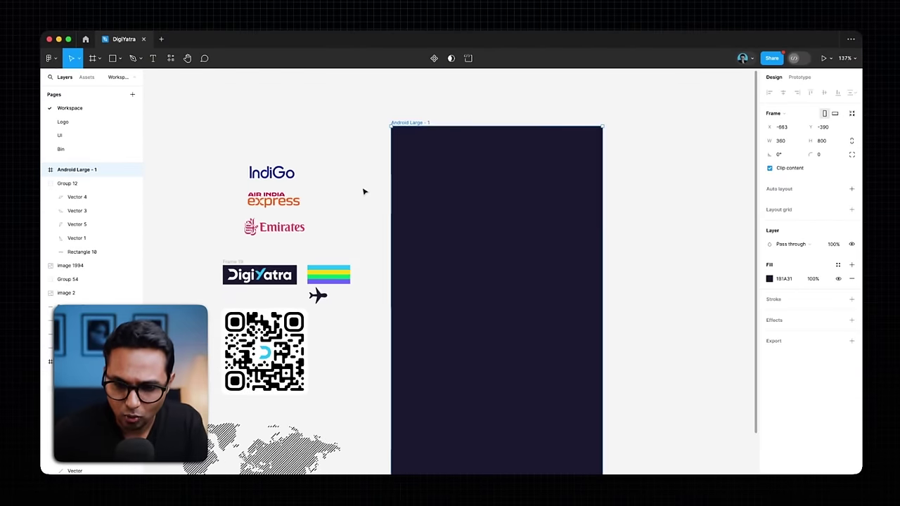
Step: Move the iPhone X 9:41 status bar into the top edge of Android Large - 1
{"action": "left_click", "coordinate": [365, 191]}
{"action": "scroll", "coordinate": [364, 191], "scroll_direction": "up", "scroll_amount": 2}
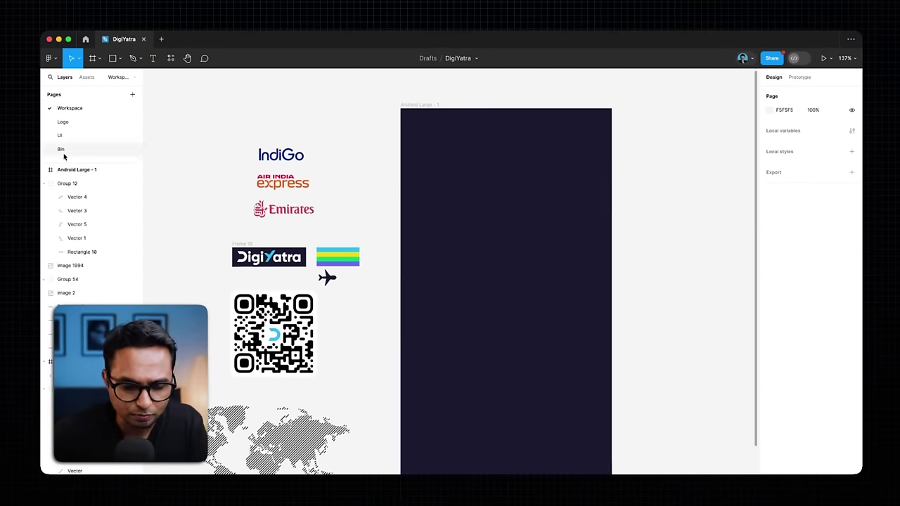
{"action": "scroll", "coordinate": [355, 199], "scroll_direction": "up", "scroll_amount": 2}
{"action": "scroll", "coordinate": [358, 200], "scroll_direction": "up", "scroll_amount": 3}
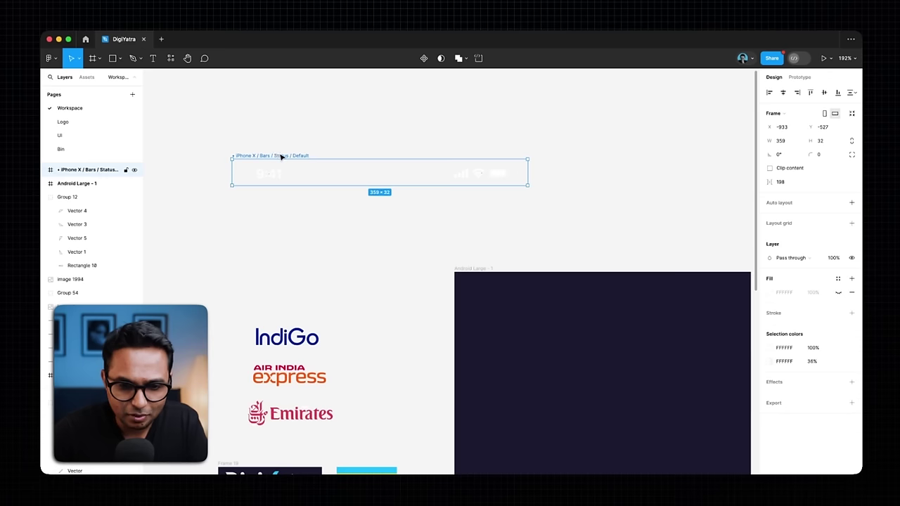
{"action": "scroll", "coordinate": [513, 186], "scroll_direction": "right", "scroll_amount": 4}
{"action": "scroll", "coordinate": [511, 190], "scroll_direction": "down", "scroll_amount": 2}
{"action": "scroll", "coordinate": [392, 140], "scroll_direction": "down", "scroll_amount": 2}
{"action": "scroll", "coordinate": [387, 132], "scroll_direction": "right", "scroll_amount": 2}
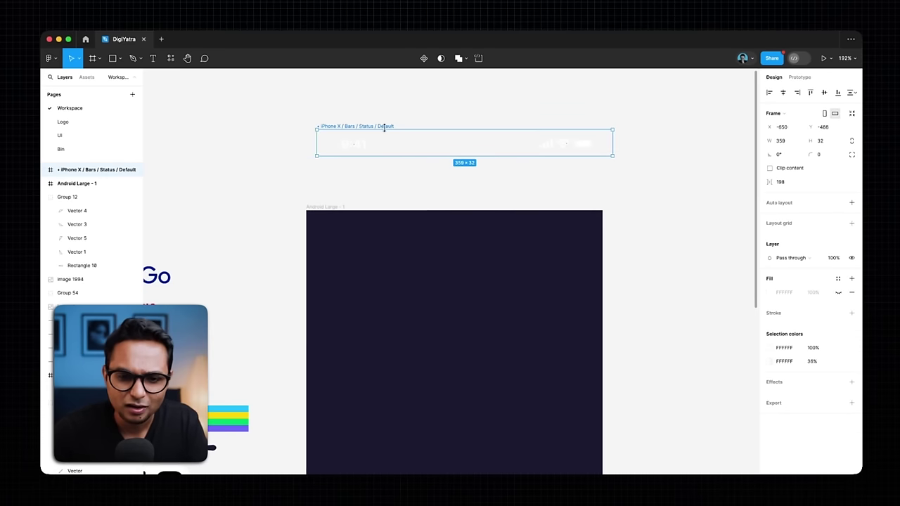
{"action": "left_click_drag", "start_coordinate": [403, 233], "coordinate": [382, 226]}
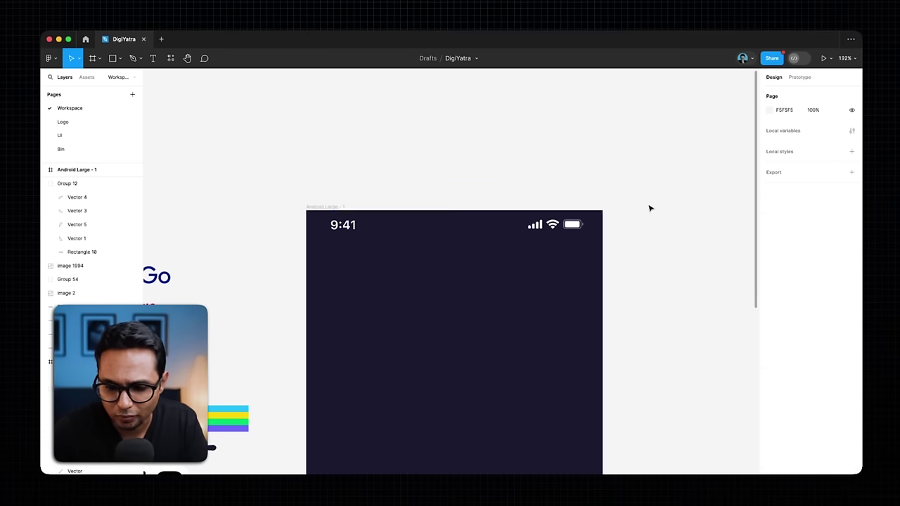
{"action": "scroll", "coordinate": [650, 208], "scroll_direction": "down", "scroll_amount": 3}
{"action": "scroll", "coordinate": [646, 210], "scroll_direction": "right", "scroll_amount": 1}
{"action": "scroll", "coordinate": [642, 211], "scroll_direction": "down", "scroll_amount": 3}
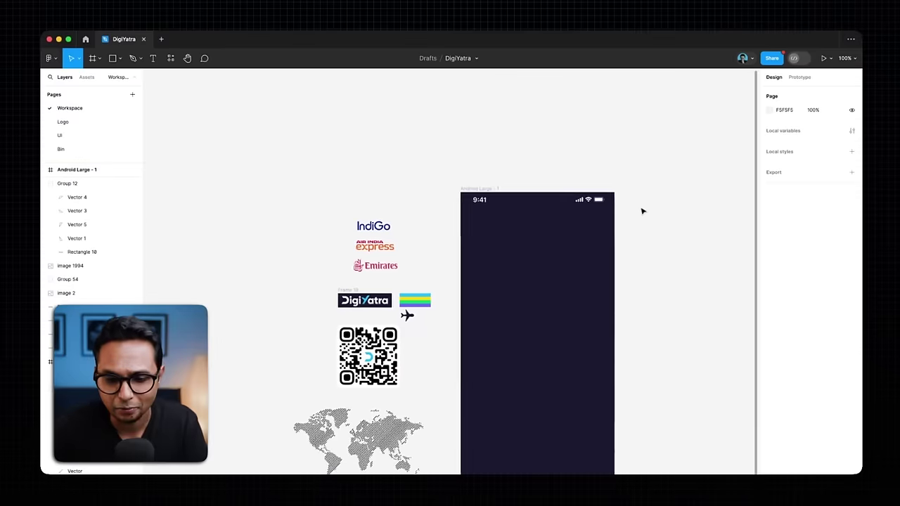
Step: Paste the DigiYatra logo into the Android Large - 1 frame
{"action": "scroll", "coordinate": [633, 213], "scroll_direction": "up", "scroll_amount": 5}
{"action": "left_click", "coordinate": [493, 170]}
{"action": "scroll", "coordinate": [493, 171], "scroll_direction": "up", "scroll_amount": 3}
{"action": "scroll", "coordinate": [493, 170], "scroll_direction": "right", "scroll_amount": 3}
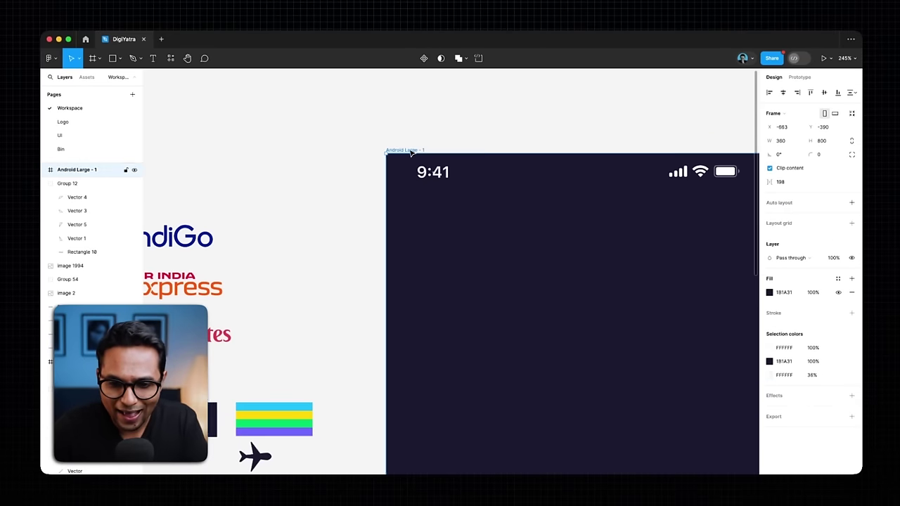
{"action": "key", "text": "ctrl+v"}
{"action": "scroll", "coordinate": [422, 147], "scroll_direction": "down", "scroll_amount": 2}
{"action": "scroll", "coordinate": [436, 140], "scroll_direction": "right", "scroll_amount": 2}
Step: Drag the 112×30 wordmark down to sit just under the status bar
{"action": "left_click_drag", "start_coordinate": [406, 156], "coordinate": [406, 225]}
{"action": "scroll", "coordinate": [362, 201], "scroll_direction": "up", "scroll_amount": 5}
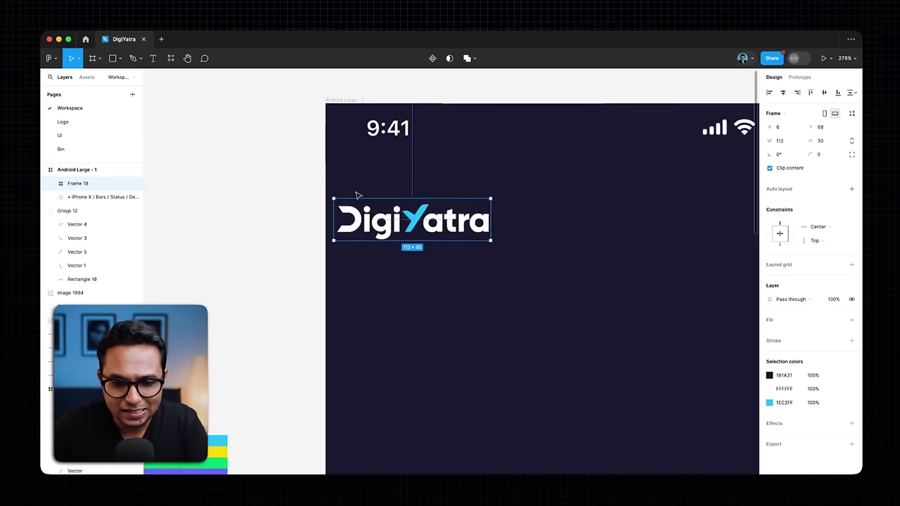
{"action": "left_click_drag", "start_coordinate": [373, 301], "coordinate": [401, 254]}
{"action": "scroll", "coordinate": [401, 255], "scroll_direction": "down", "scroll_amount": 5}
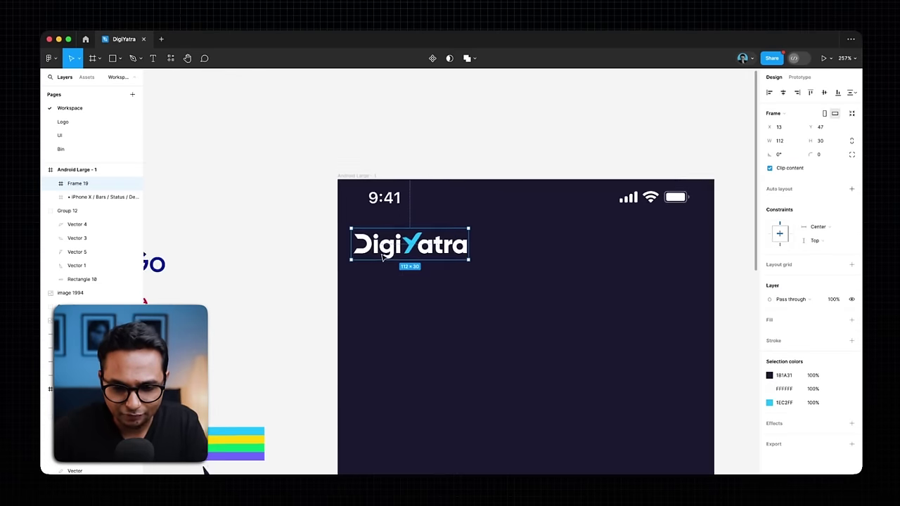
{"action": "left_click", "coordinate": [471, 227]}
{"action": "scroll", "coordinate": [472, 227], "scroll_direction": "down", "scroll_amount": 1}
{"action": "scroll", "coordinate": [471, 227], "scroll_direction": "left", "scroll_amount": 1}
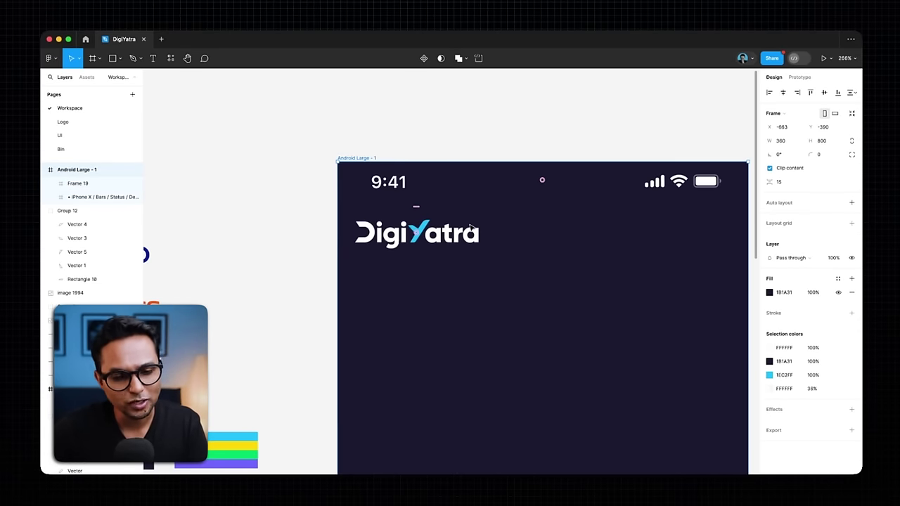
{"action": "scroll", "coordinate": [448, 117], "scroll_direction": "right", "scroll_amount": 4}
{"action": "scroll", "coordinate": [448, 117], "scroll_direction": "down", "scroll_amount": 2}
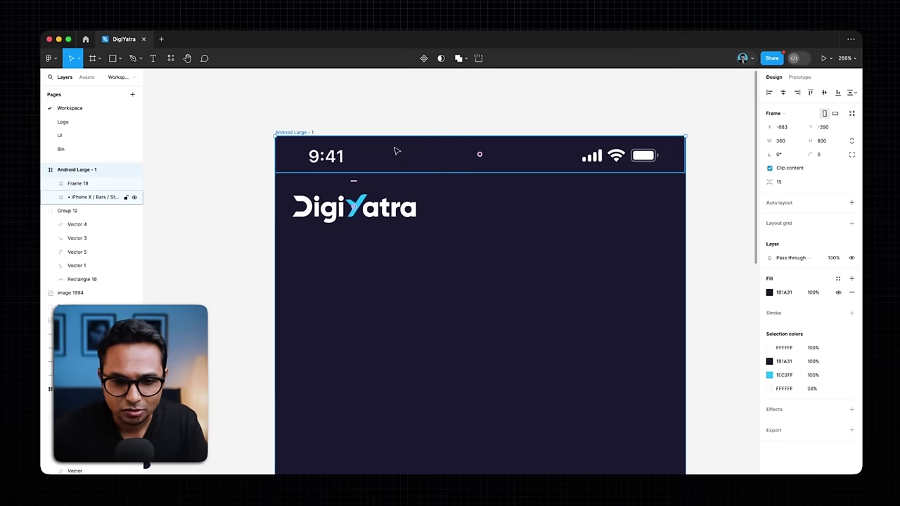
Step: Add a size-4 layout grid in cyan 00FFFF at 10% to Android Large - 1
{"action": "left_click", "coordinate": [274, 124]}
{"action": "left_click", "coordinate": [291, 132]}
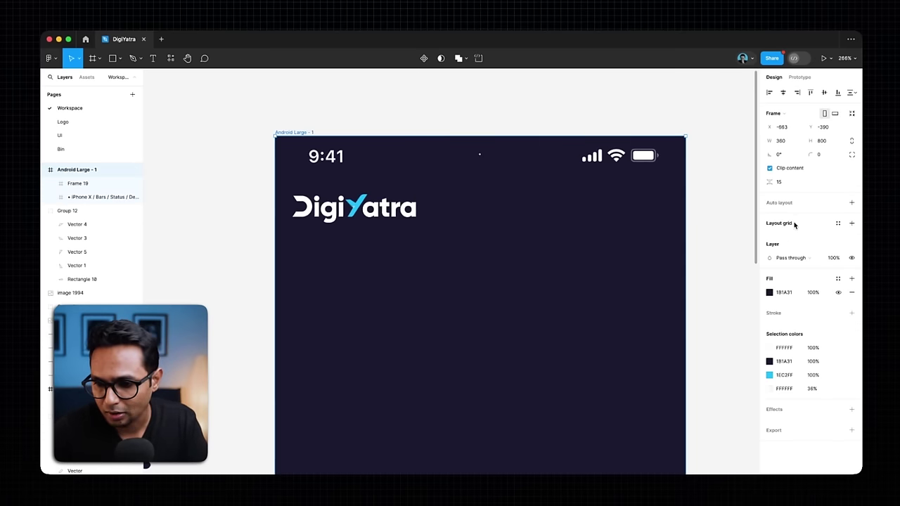
{"action": "left_click", "coordinate": [852, 223]}
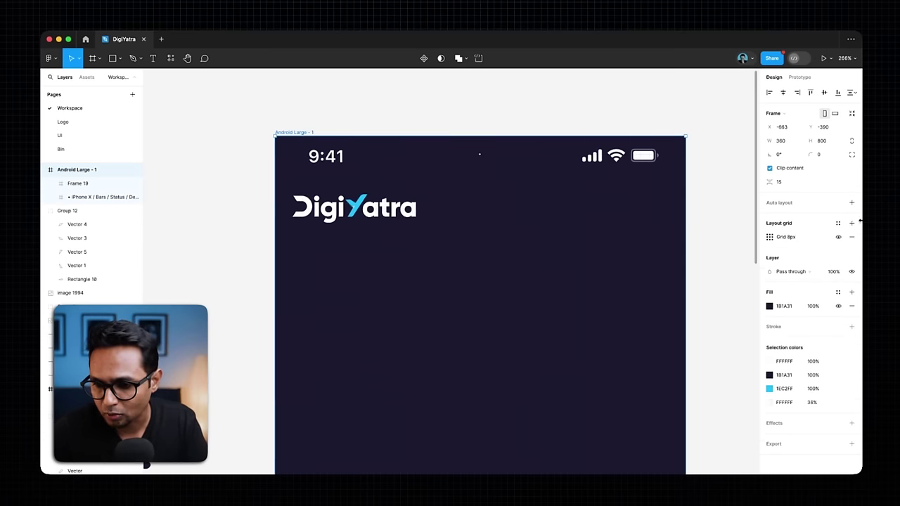
{"action": "left_click", "coordinate": [770, 238]}
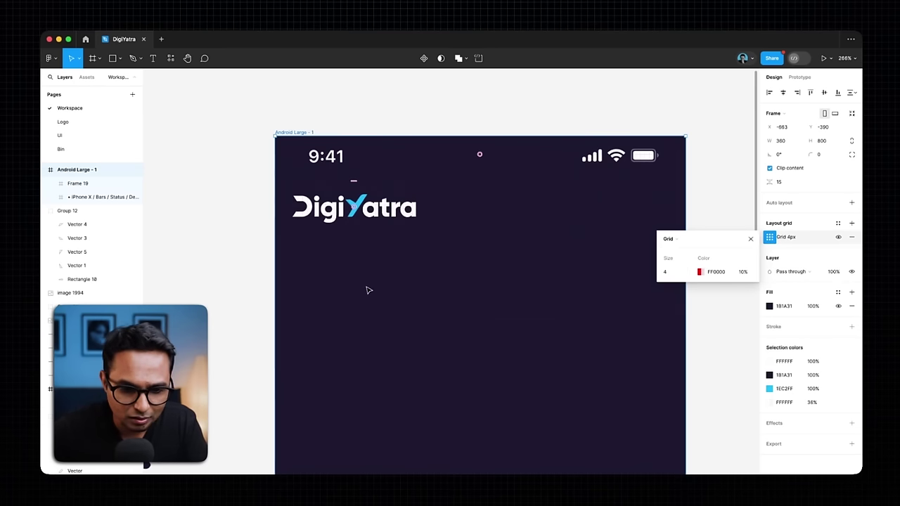
{"action": "left_click", "coordinate": [699, 272]}
{"action": "left_click", "coordinate": [612, 396]}
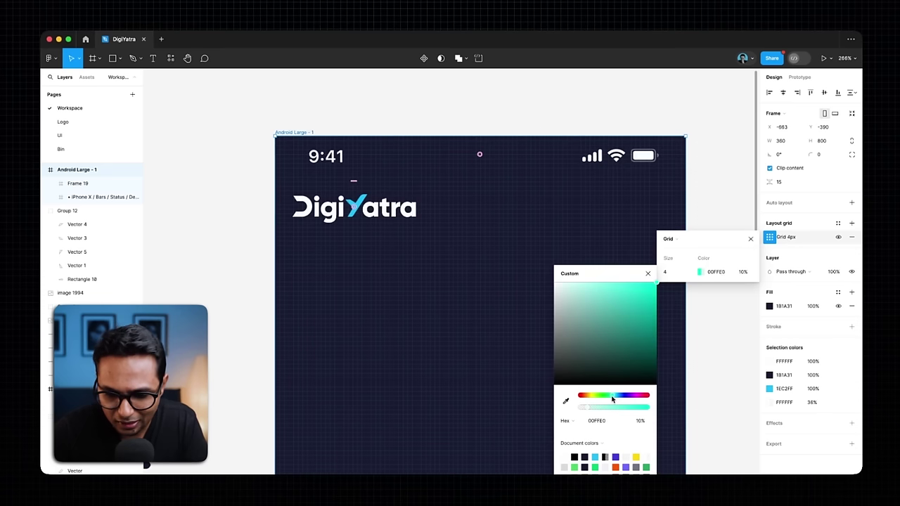
{"action": "left_click", "coordinate": [648, 274]}
{"action": "scroll", "coordinate": [645, 204], "scroll_direction": "down", "scroll_amount": 5}
{"action": "left_click", "coordinate": [751, 239]}
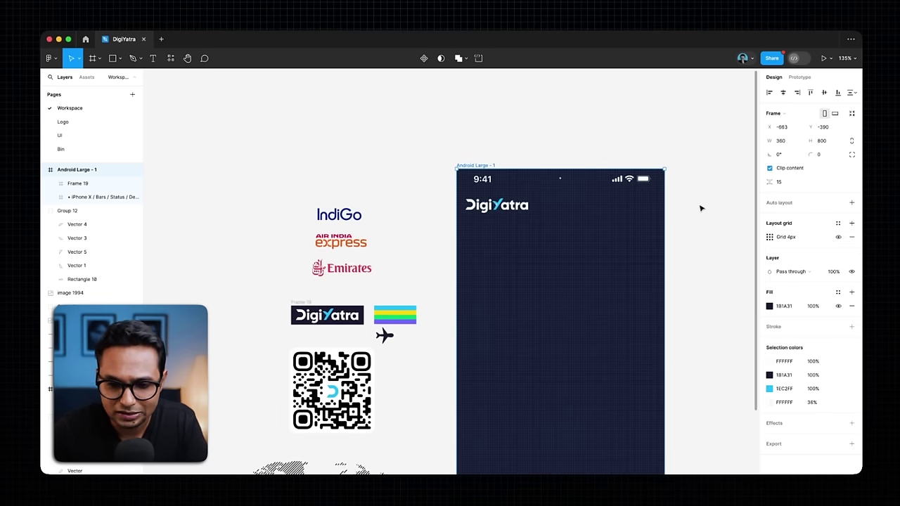
Step: Nudge the DigiYatra logo to X 16, Y 48 with the arrow keys
{"action": "left_click", "coordinate": [507, 205]}
{"action": "scroll", "coordinate": [521, 197], "scroll_direction": "up", "scroll_amount": 10}
{"action": "left_click_drag", "start_coordinate": [278, 244], "coordinate": [298, 255]}
{"action": "scroll", "coordinate": [298, 271], "scroll_direction": "up", "scroll_amount": 5}
{"action": "scroll", "coordinate": [326, 284], "scroll_direction": "down", "scroll_amount": 5}
{"action": "key", "text": "Right"}
{"action": "scroll", "coordinate": [331, 275], "scroll_direction": "up", "scroll_amount": 5}
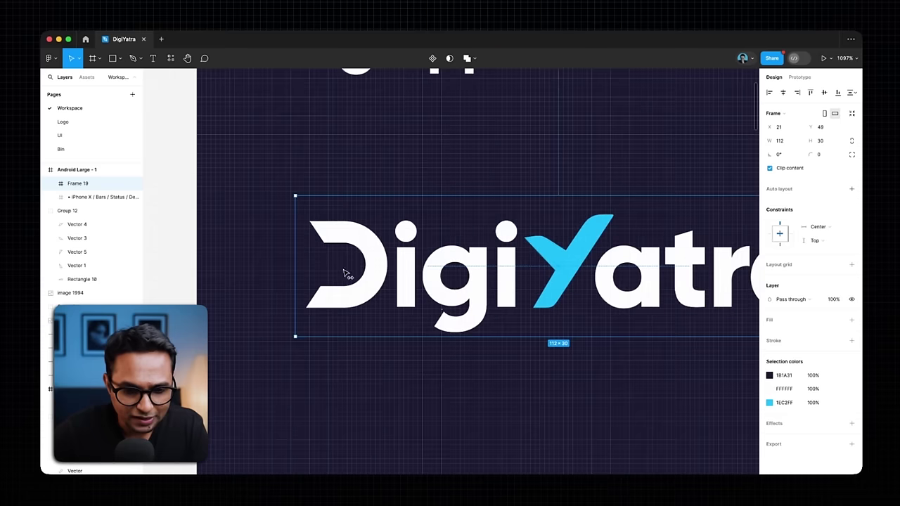
{"action": "key", "text": "Left"}
{"action": "key", "text": "Left"}
{"action": "key", "text": "Left"}
{"action": "key", "text": "Left"}
{"action": "key", "text": "Left"}
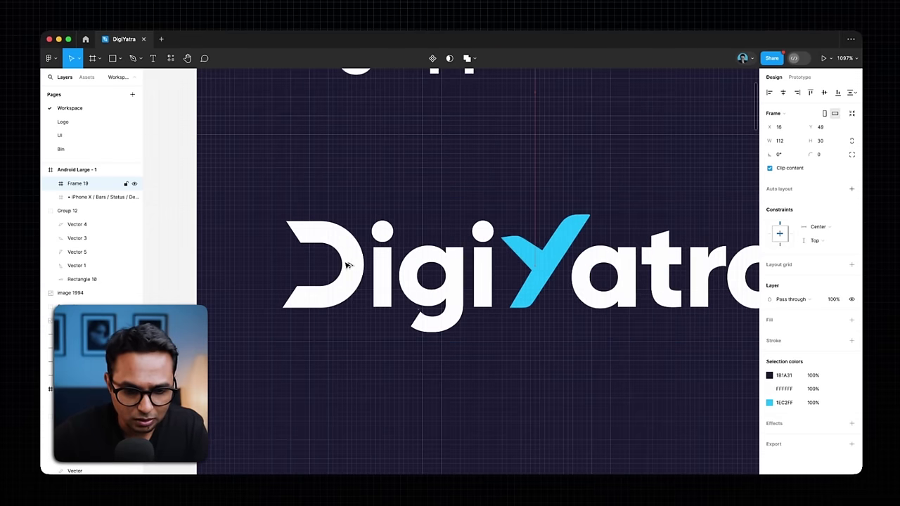
{"action": "scroll", "coordinate": [337, 274], "scroll_direction": "down", "scroll_amount": 5}
{"action": "scroll", "coordinate": [380, 249], "scroll_direction": "up", "scroll_amount": 3}
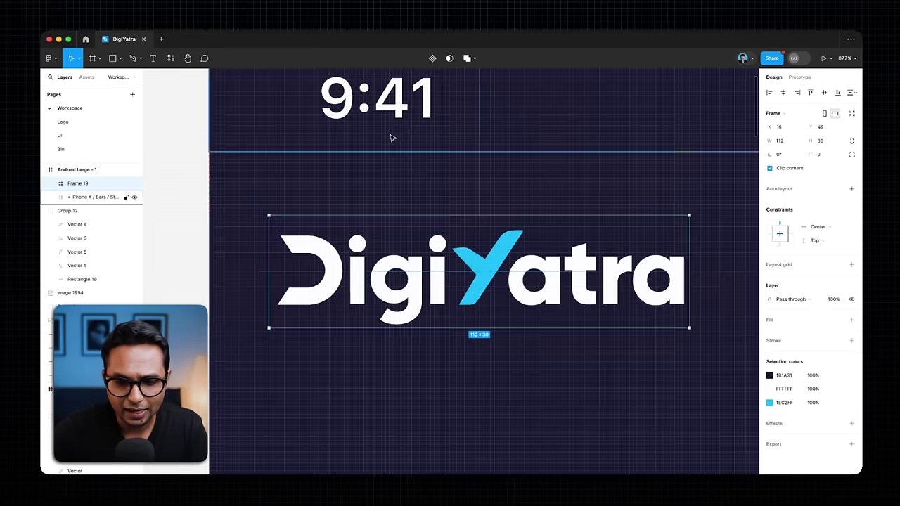
{"action": "scroll", "coordinate": [392, 137], "scroll_direction": "down", "scroll_amount": 3}
{"action": "scroll", "coordinate": [422, 134], "scroll_direction": "up", "scroll_amount": 3}
{"action": "key", "text": "Up"}
{"action": "scroll", "coordinate": [445, 131], "scroll_direction": "up", "scroll_amount": 2}
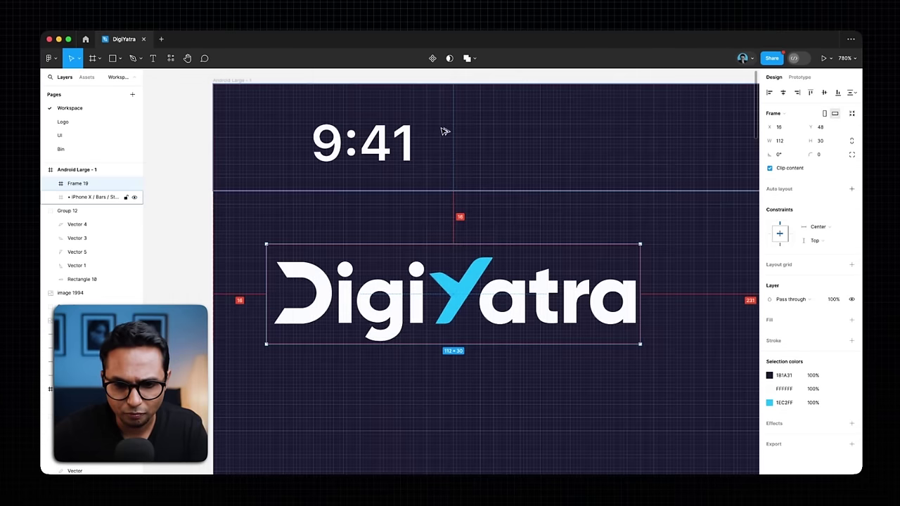
{"action": "scroll", "coordinate": [417, 161], "scroll_direction": "down", "scroll_amount": 3}
{"action": "scroll", "coordinate": [394, 149], "scroll_direction": "up", "scroll_amount": 3}
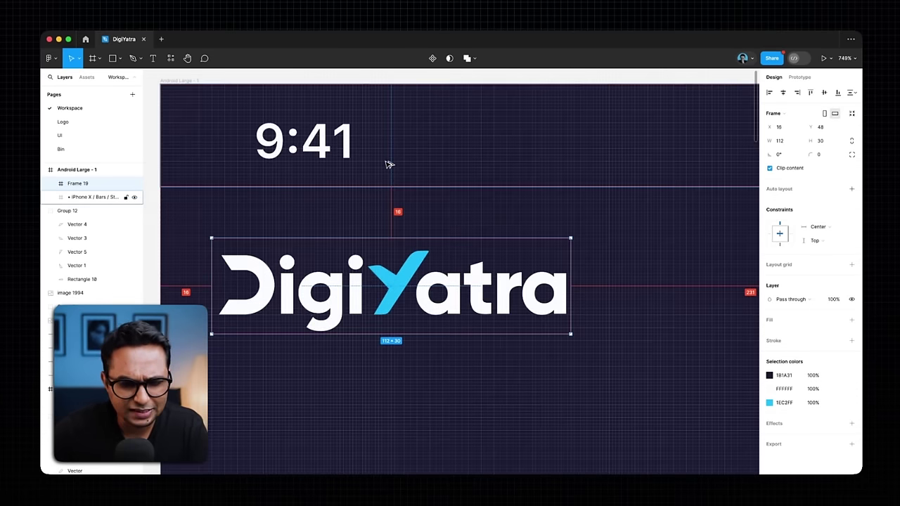
{"action": "scroll", "coordinate": [389, 164], "scroll_direction": "down", "scroll_amount": 2}
Step: Check the 16px spacing between the logo and the status bar, then deselect
{"action": "left_click", "coordinate": [390, 163]}
{"action": "scroll", "coordinate": [394, 151], "scroll_direction": "down", "scroll_amount": 5}
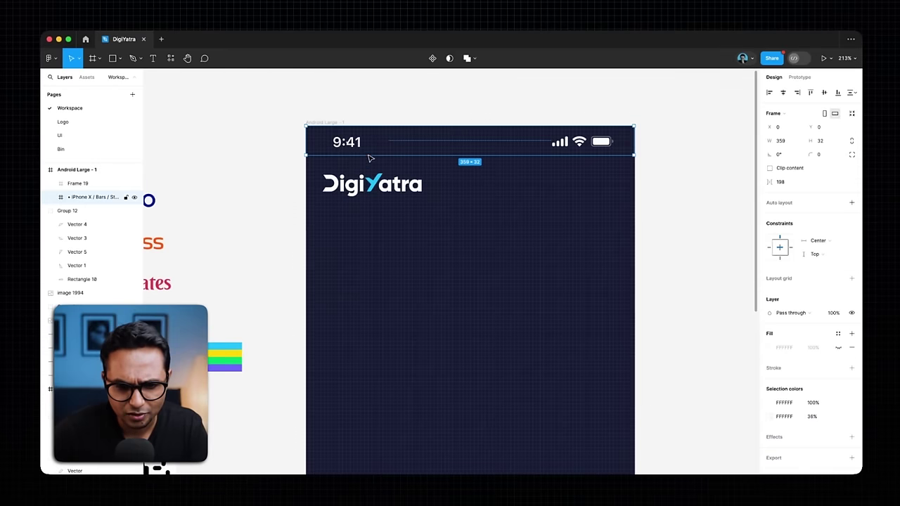
{"action": "scroll", "coordinate": [534, 166], "scroll_direction": "down", "scroll_amount": 2}
{"action": "left_click", "coordinate": [437, 171]}
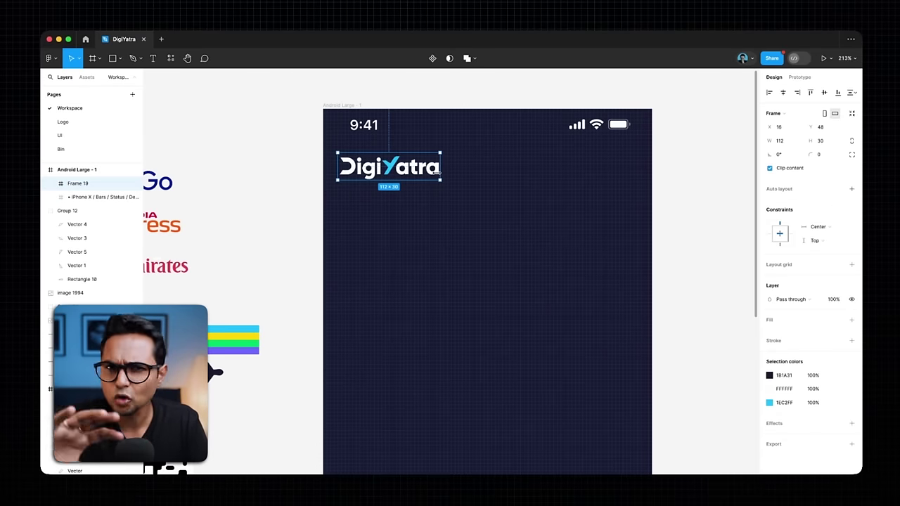
{"action": "left_click", "coordinate": [533, 95]}
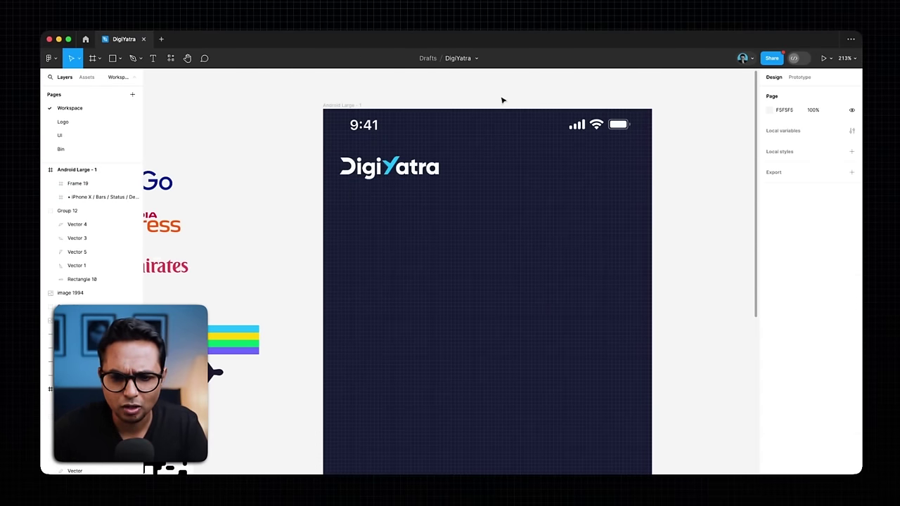
{"action": "scroll", "coordinate": [502, 99], "scroll_direction": "right", "scroll_amount": 2}
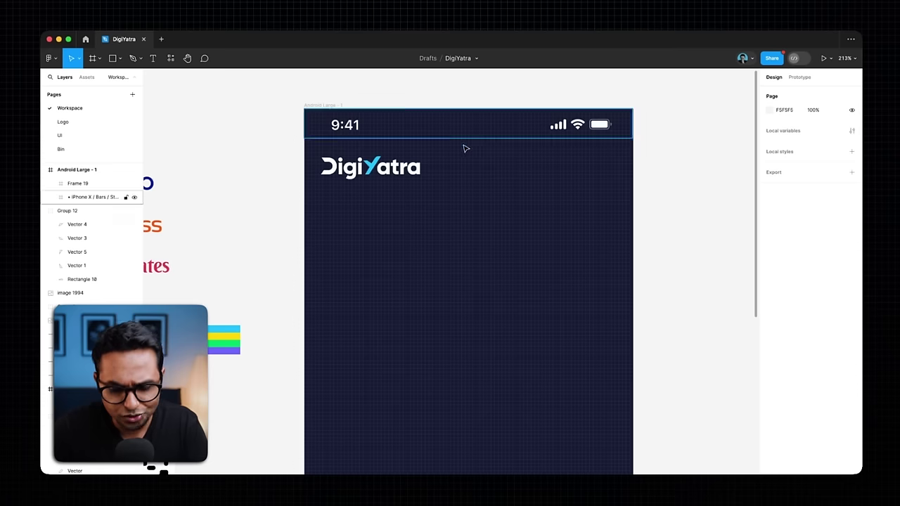
Step: Draw a rectangle below the logo and move it to the 16px left margin
{"action": "key", "text": "r"}
{"action": "mouse_move", "coordinate": [325, 200]}
{"action": "left_mouse_down"}
{"action": "mouse_move", "coordinate": [640, 382]}
{"action": "mouse_move", "coordinate": [613, 394]}
{"action": "left_mouse_up"}
{"action": "left_click_drag", "start_coordinate": [422, 272], "coordinate": [414, 269]}
{"action": "scroll", "coordinate": [315, 201], "scroll_direction": "up", "scroll_amount": 5}
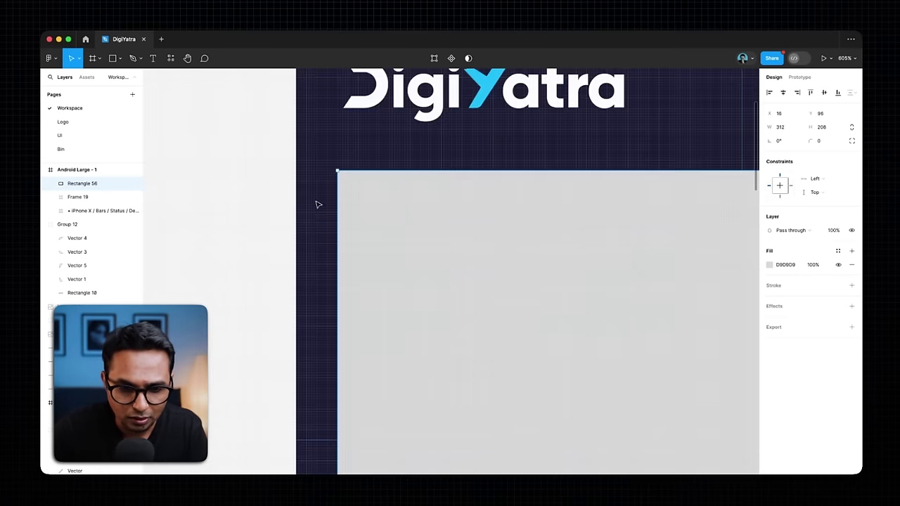
{"action": "scroll", "coordinate": [307, 171], "scroll_direction": "down", "scroll_amount": 3}
Step: Widen the rectangle to 328×208 and move it up to Y 92
{"action": "left_click_drag", "start_coordinate": [586, 215], "coordinate": [606, 210]}
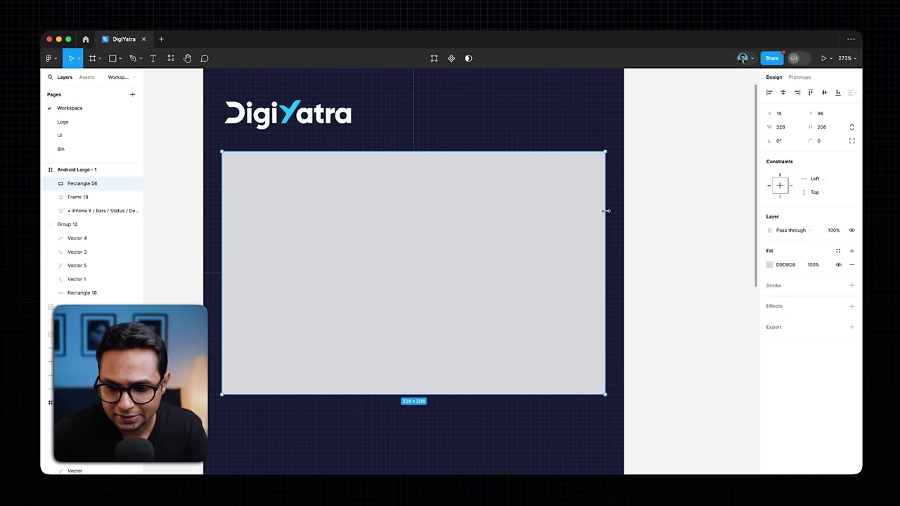
{"action": "scroll", "coordinate": [638, 207], "scroll_direction": "up", "scroll_amount": 5}
{"action": "scroll", "coordinate": [603, 202], "scroll_direction": "down", "scroll_amount": 4}
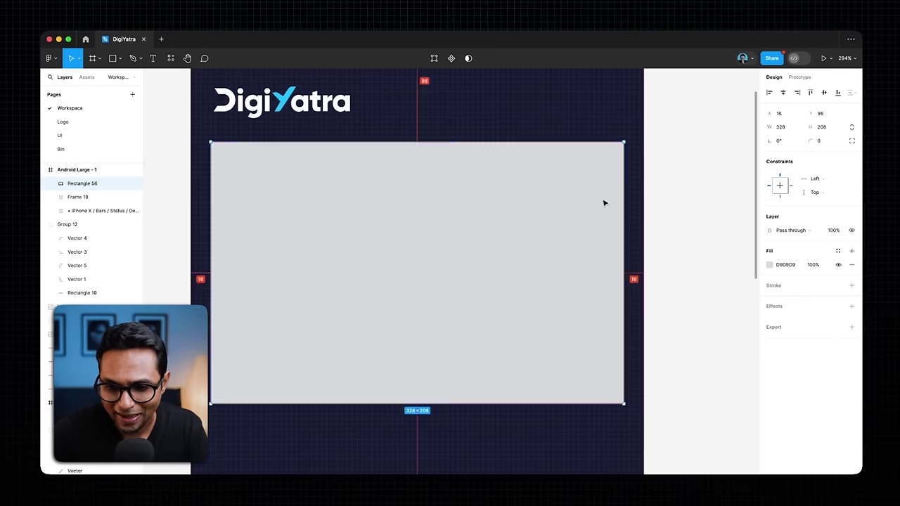
{"action": "scroll", "coordinate": [476, 166], "scroll_direction": "up", "scroll_amount": 3}
{"action": "scroll", "coordinate": [476, 166], "scroll_direction": "down", "scroll_amount": 3}
{"action": "scroll", "coordinate": [438, 229], "scroll_direction": "up", "scroll_amount": 5}
{"action": "left_click_drag", "start_coordinate": [369, 283], "coordinate": [367, 268]}
{"action": "scroll", "coordinate": [394, 247], "scroll_direction": "down", "scroll_amount": 5}
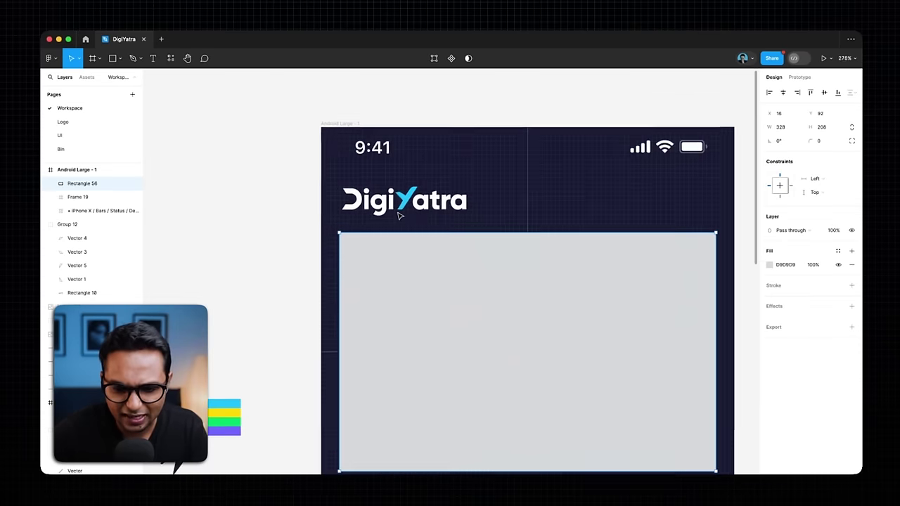
{"action": "scroll", "coordinate": [505, 229], "scroll_direction": "down", "scroll_amount": 4}
{"action": "scroll", "coordinate": [506, 229], "scroll_direction": "right", "scroll_amount": 3}
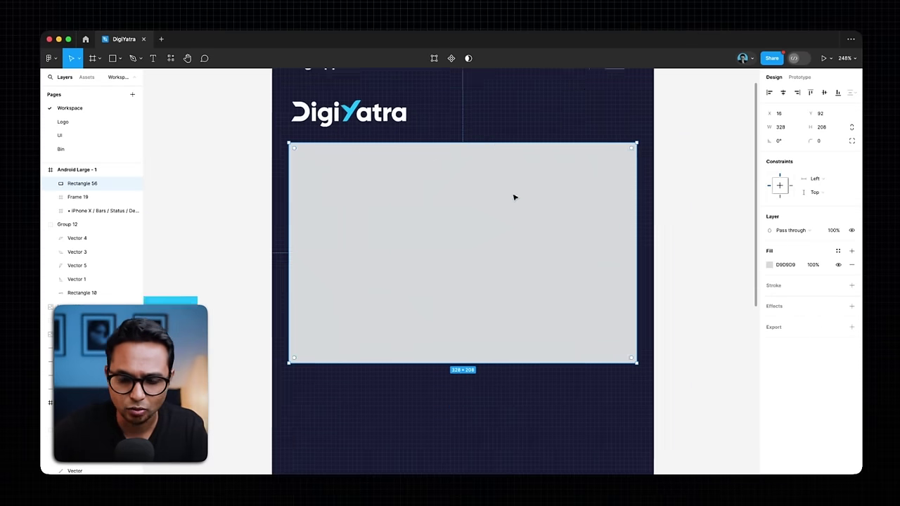